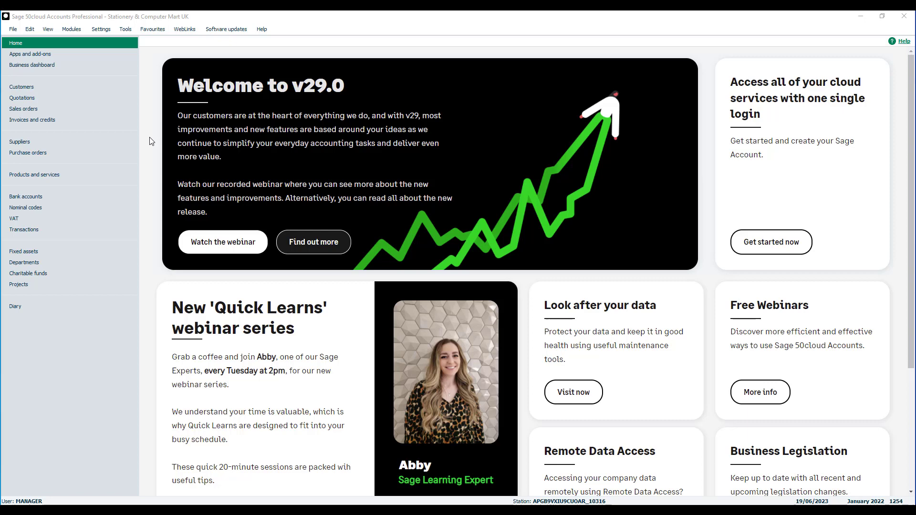
# Open the Suppliers list showing all 16 supplier records.
pyautogui.click(124, 141)
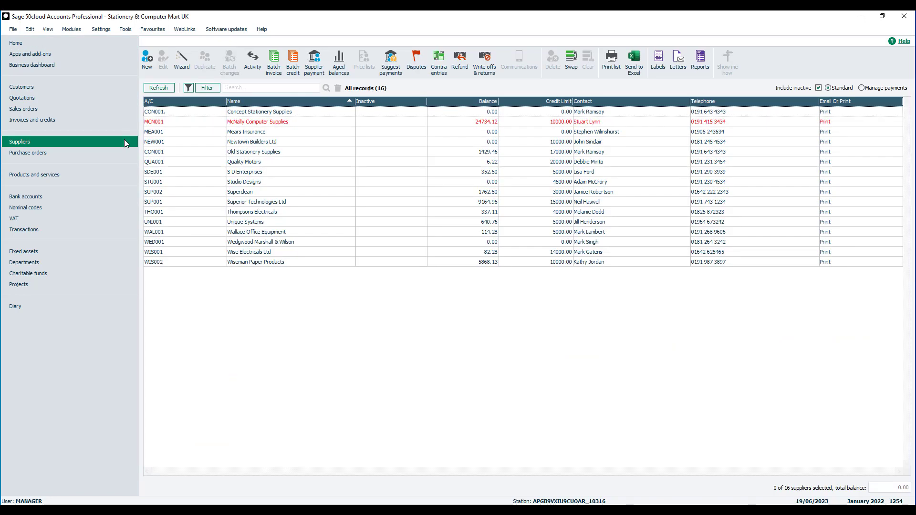
# Start a new batch supplier invoice with Quality Motors (QUA001) as the first row's supplier.
pyautogui.click(275, 74)
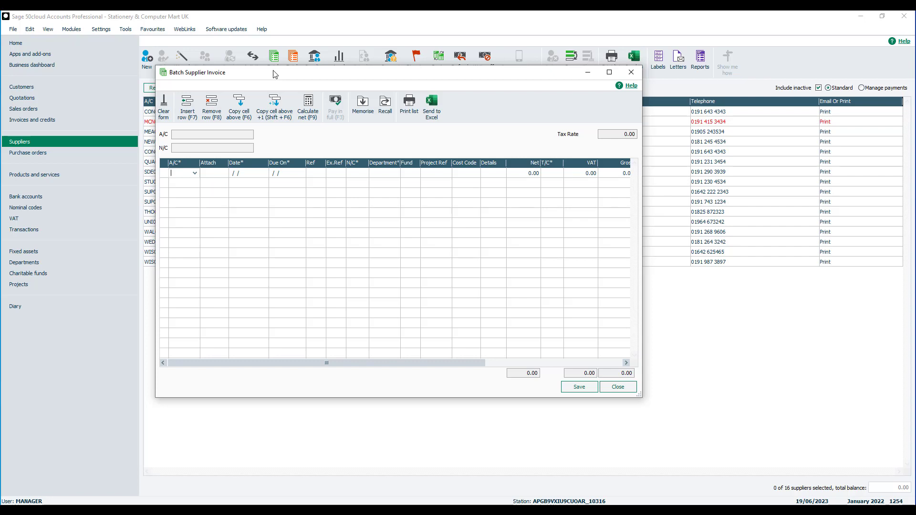
pyautogui.click(195, 173)
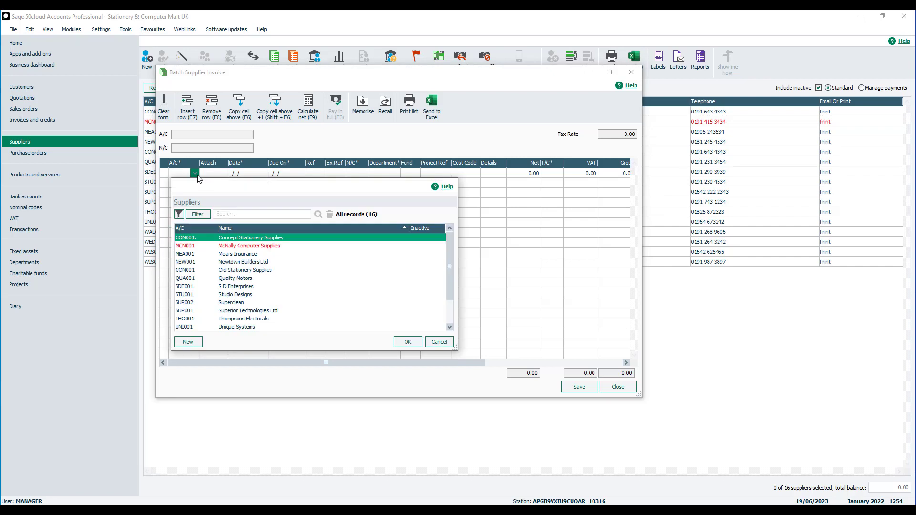
pyautogui.click(244, 279)
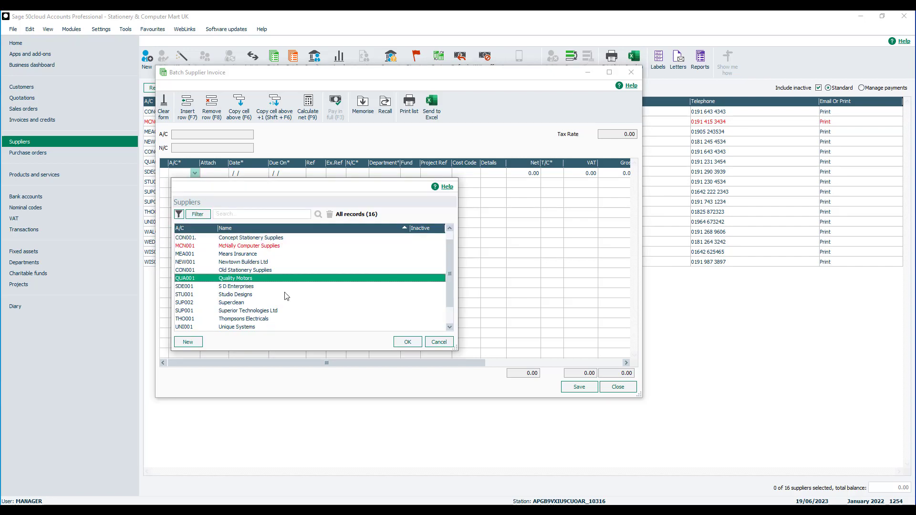
pyautogui.click(407, 342)
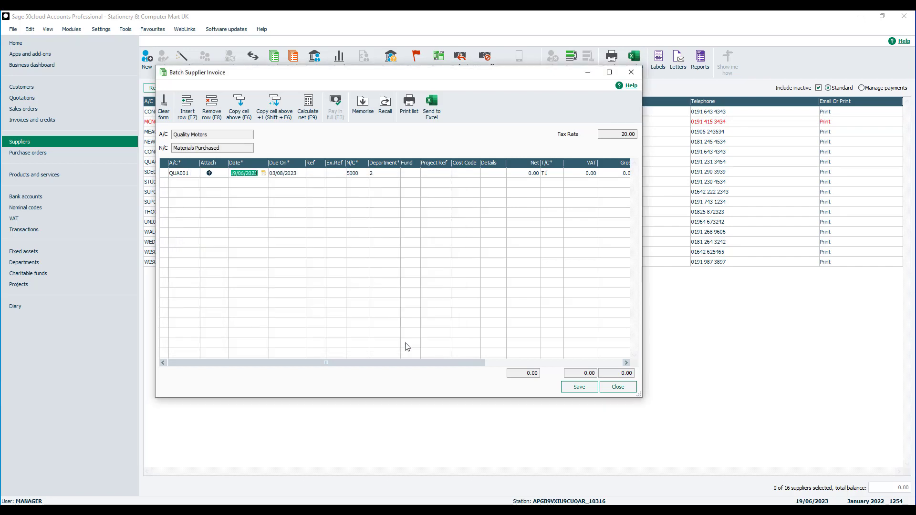
# Attach the Garage invoice image file to the Quality Motors invoice row.
pyautogui.click(209, 174)
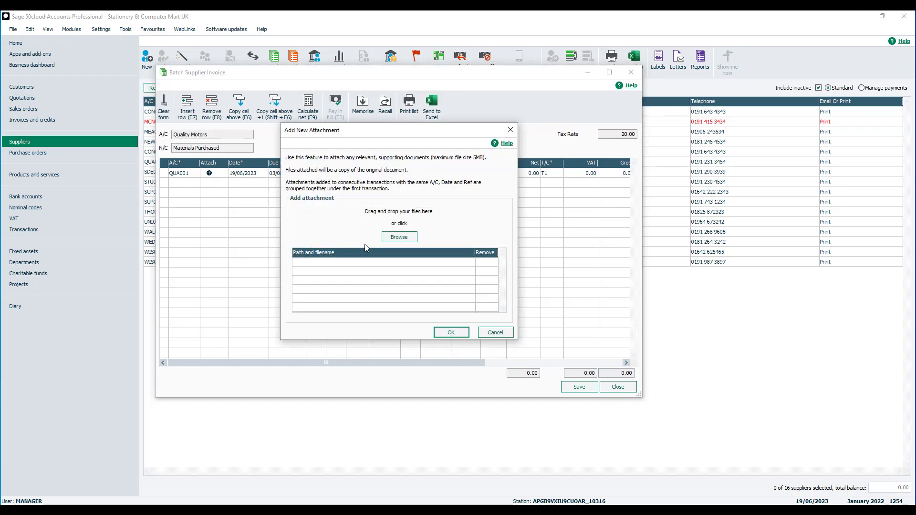
pyautogui.click(398, 237)
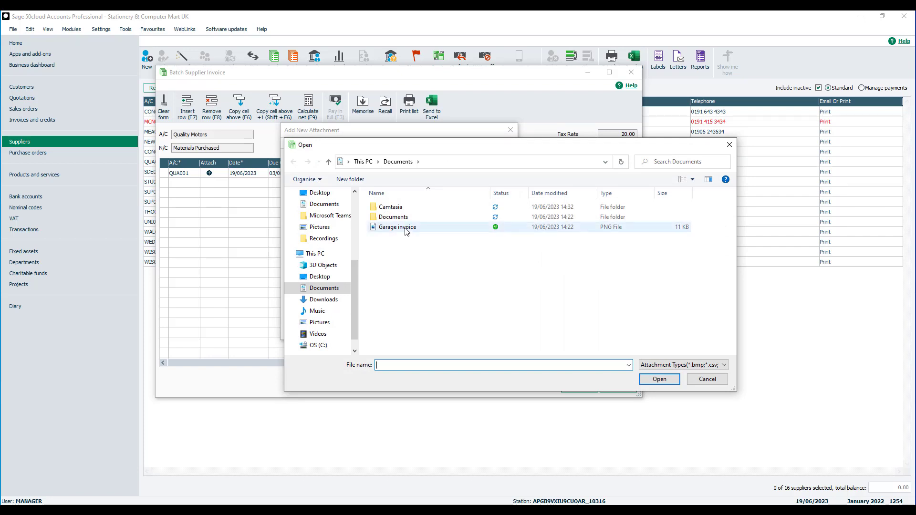
pyautogui.click(406, 229)
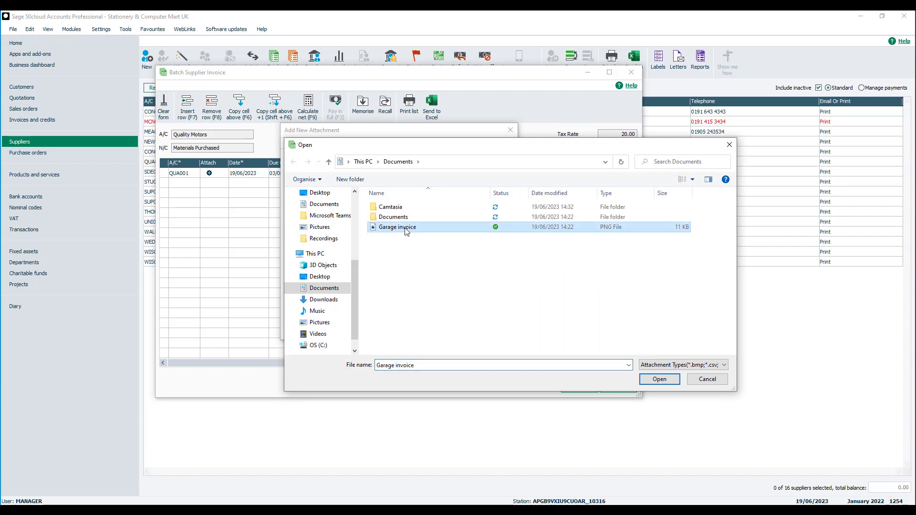
pyautogui.click(659, 379)
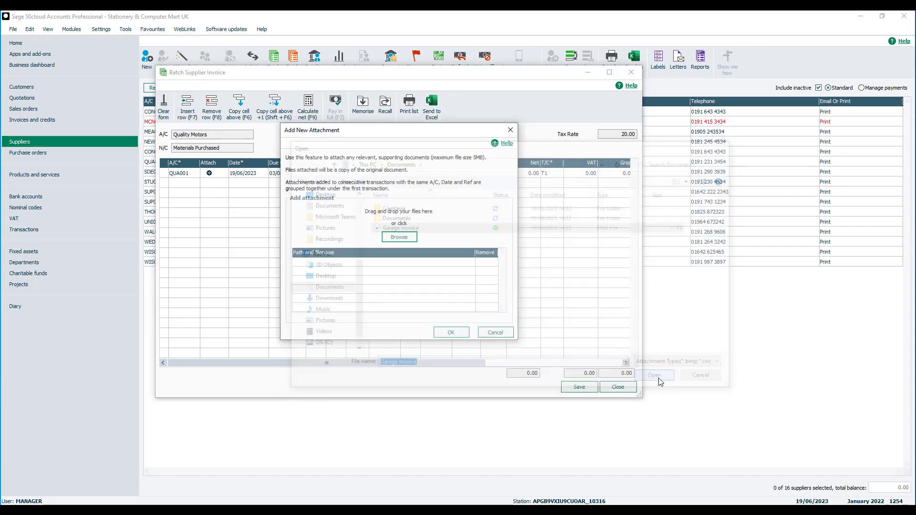
pyautogui.click(452, 333)
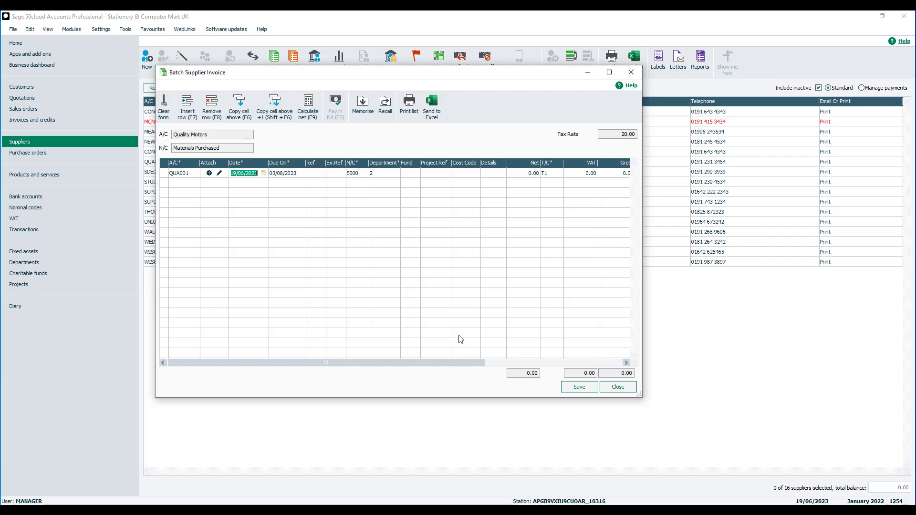
# Keep date 19/06/2023 and due date 03/08/2023, and enter reference 123.
pyautogui.press('Tab')
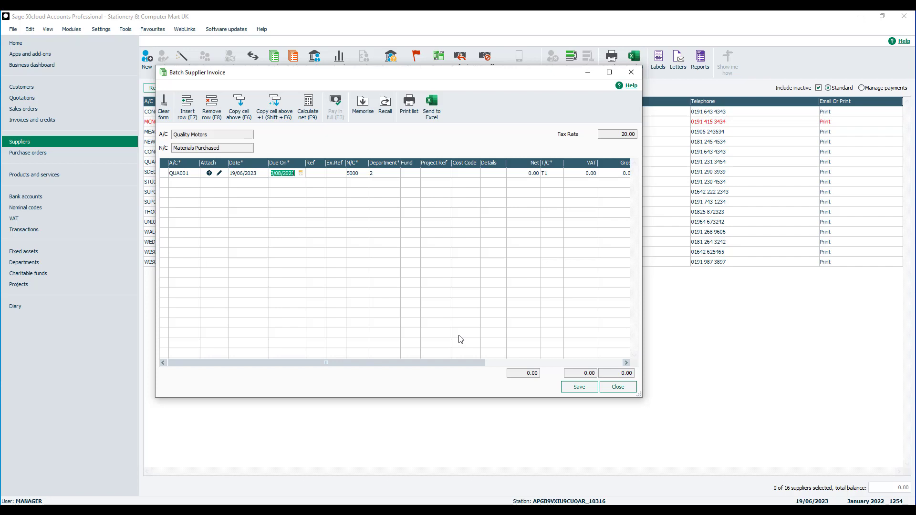
pyautogui.press('Tab')
pyautogui.write('123')
pyautogui.press('Tab')
pyautogui.press('Tab')
pyautogui.press('Tab')
pyautogui.press('Tab')
pyautogui.click(434, 174)
# Enter details 'Repairs', net 100 and tax code T1, giving VAT 20.00 and gross 120.00.
pyautogui.click(465, 174)
pyautogui.click(492, 173)
pyautogui.write('Repairs')
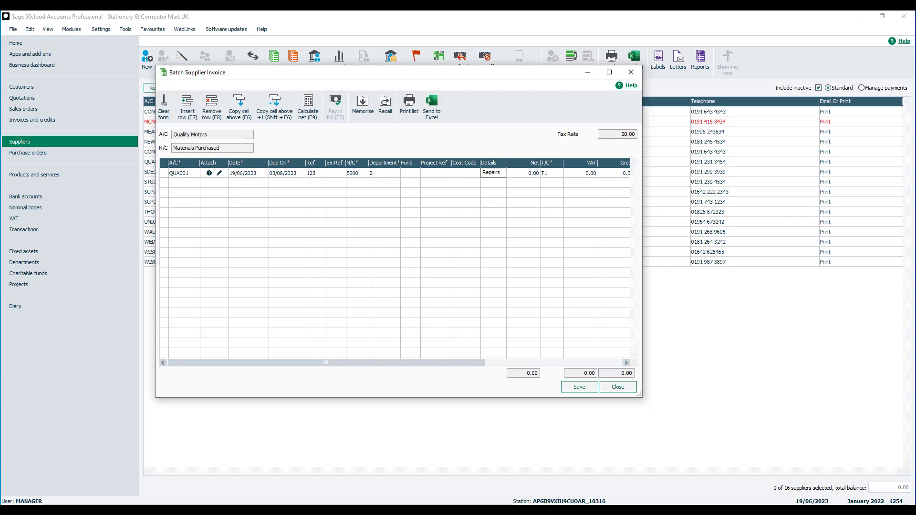
pyautogui.click(514, 173)
pyautogui.write('100')
pyautogui.press('Tab')
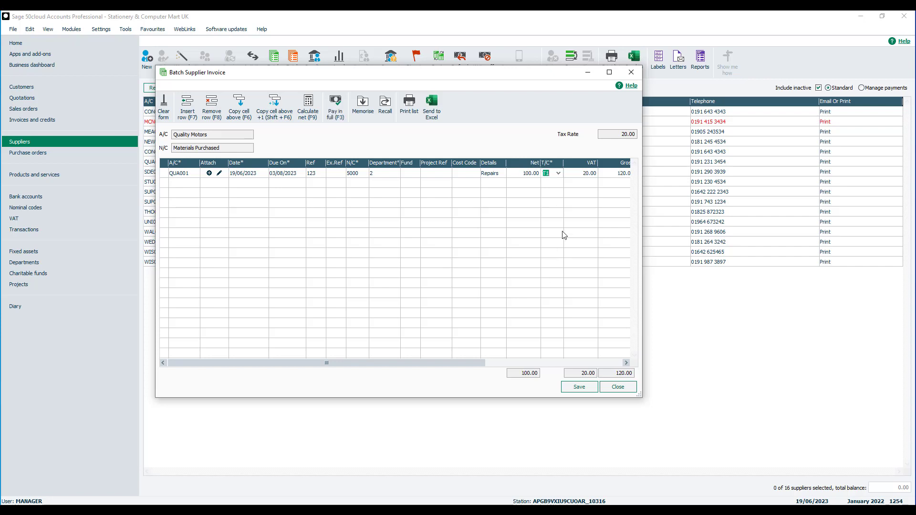
pyautogui.click(559, 174)
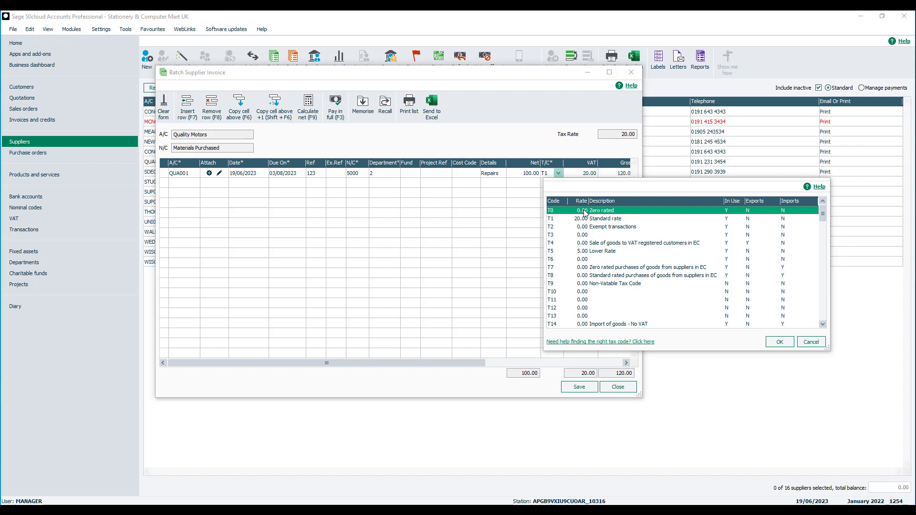
pyautogui.press('Down')
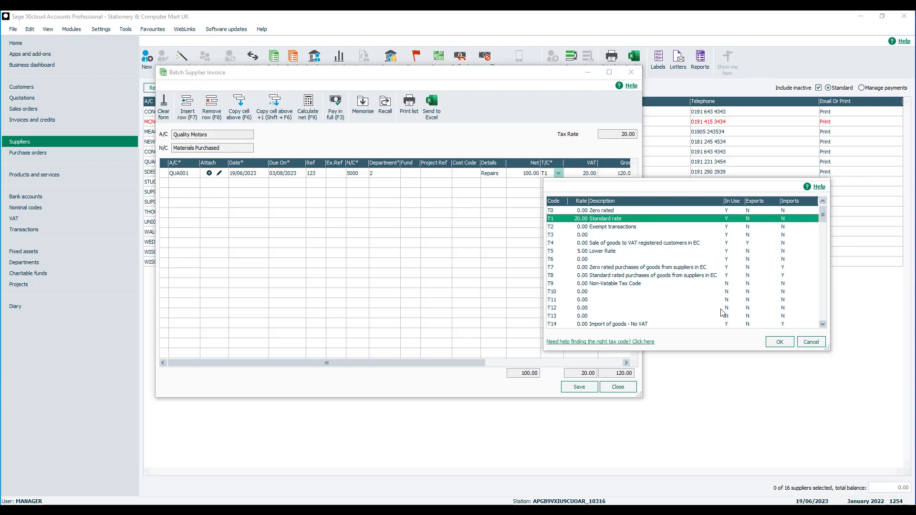
pyautogui.click(779, 342)
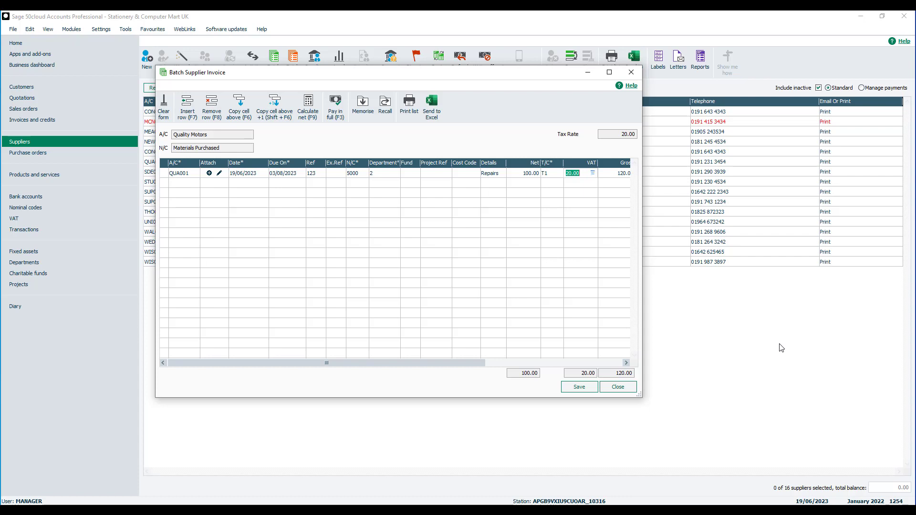
# Record an amount paid of 120.00 and keep the 19/06/2023 pay date.
pyautogui.press('Tab')
pyautogui.press('Tab')
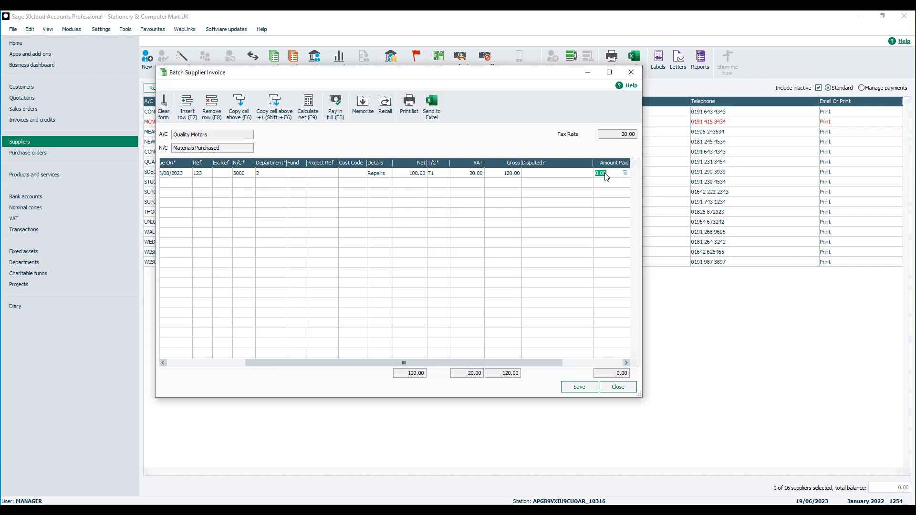
pyautogui.write('12')
pyautogui.press('Tab')
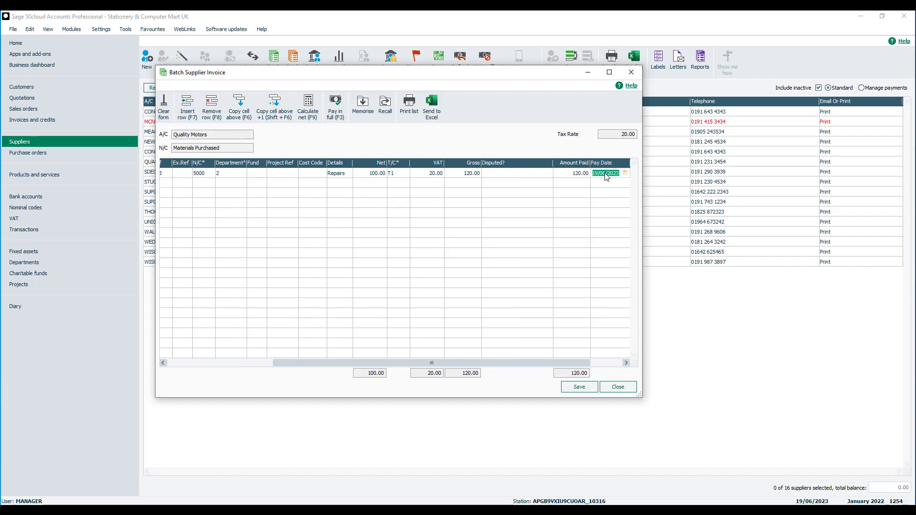
pyautogui.press('Tab')
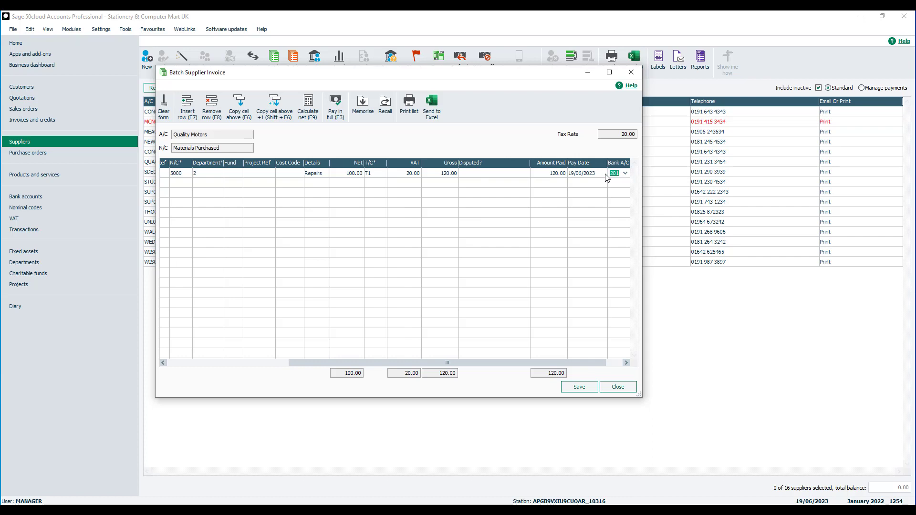
# Pay from bank account 1200 Bank Current Account with payment reference 'Card'.
pyautogui.click(625, 175)
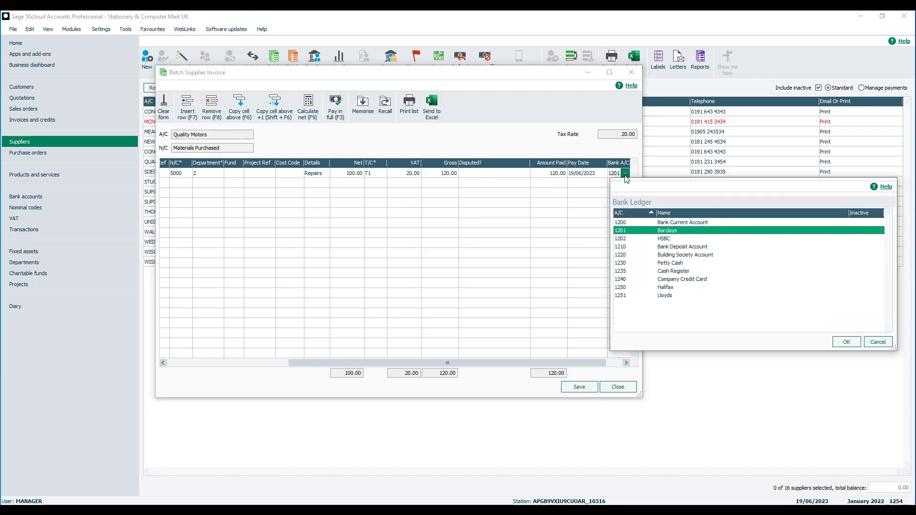
pyautogui.click(637, 221)
pyautogui.click(843, 343)
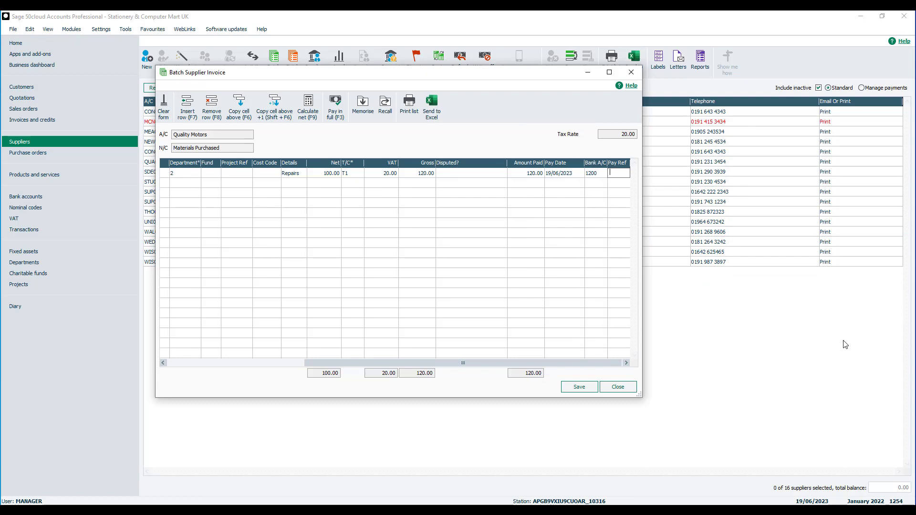
pyautogui.write('Card')
pyautogui.press('Tab')
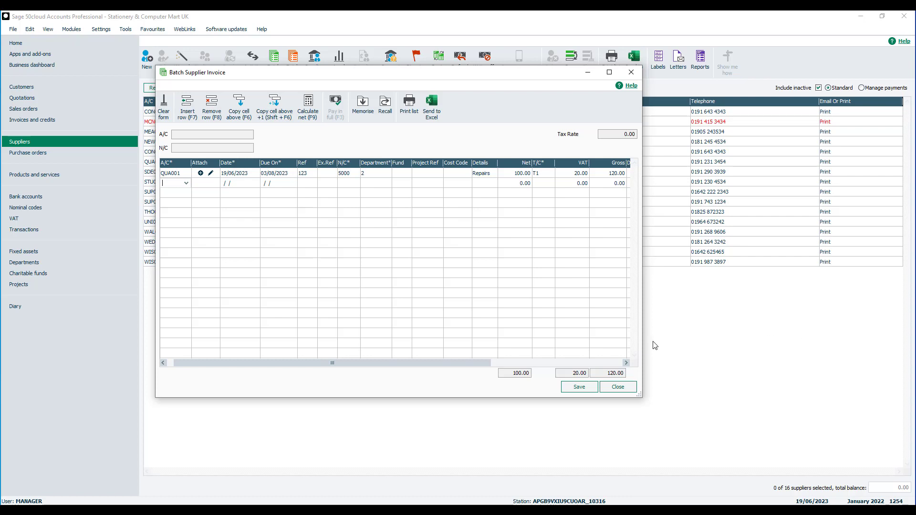
# Save and close the invoice, then review Quality Motors' activity for invoice 1255 and payment 1256.
pyautogui.click(589, 392)
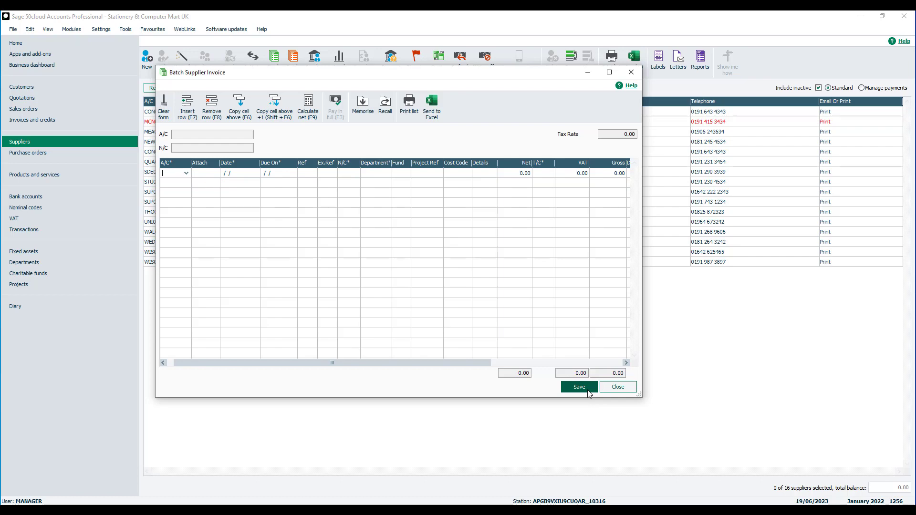
pyautogui.click(615, 393)
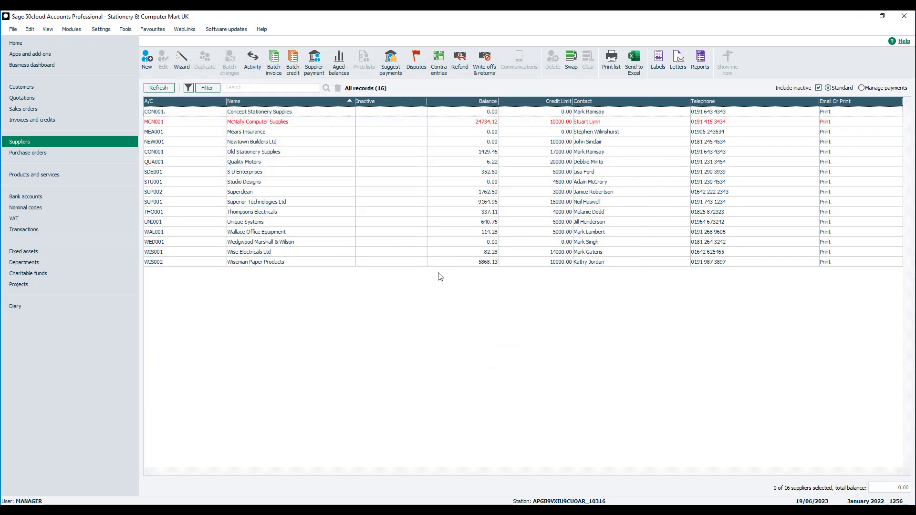
pyautogui.click(307, 163)
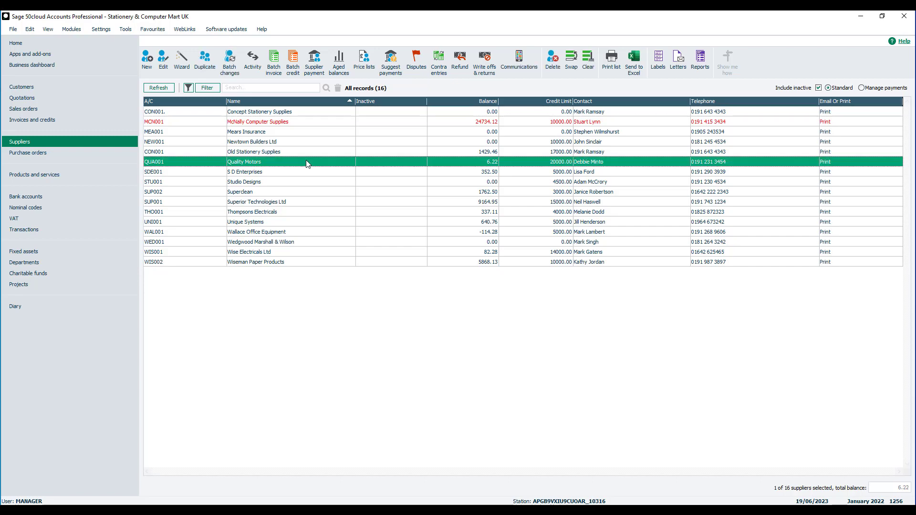
pyautogui.click(249, 69)
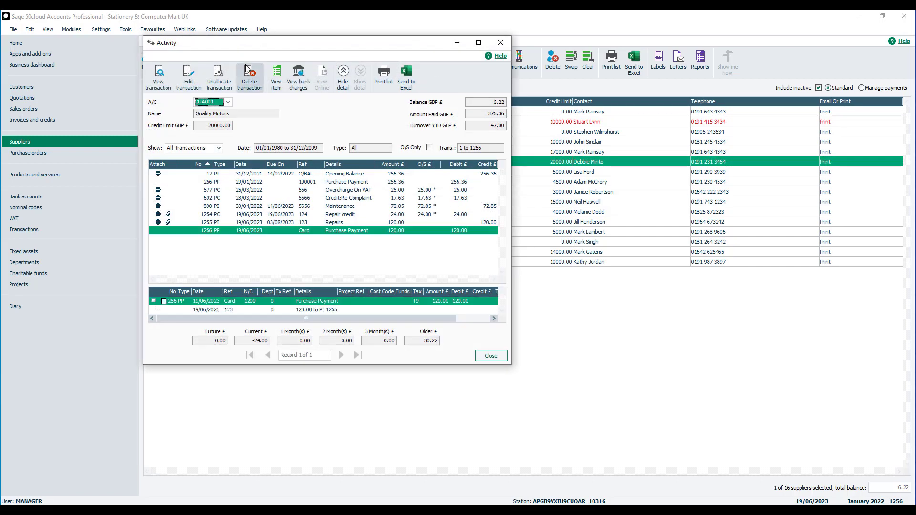
pyautogui.click(367, 223)
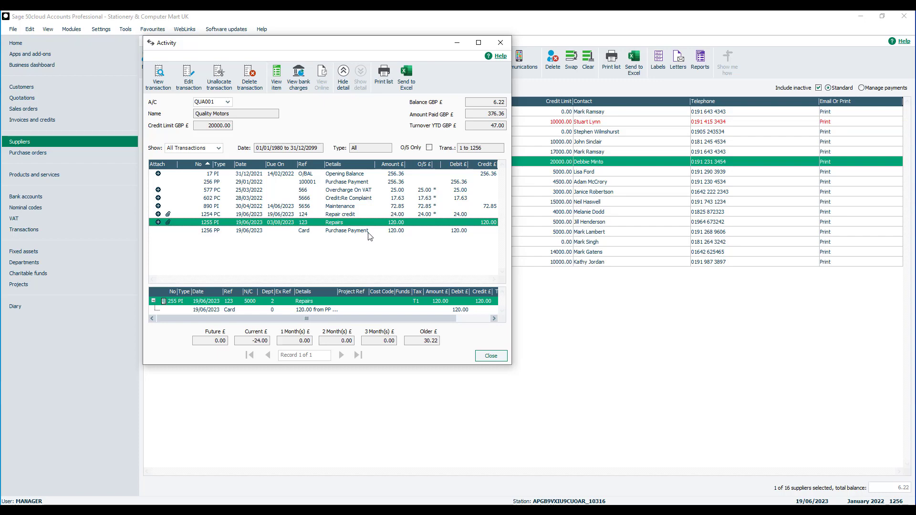
pyautogui.click(370, 232)
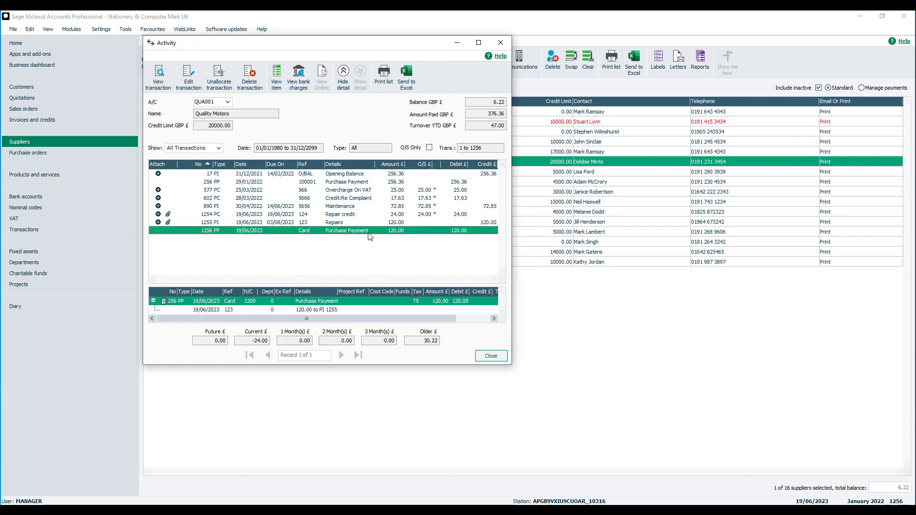